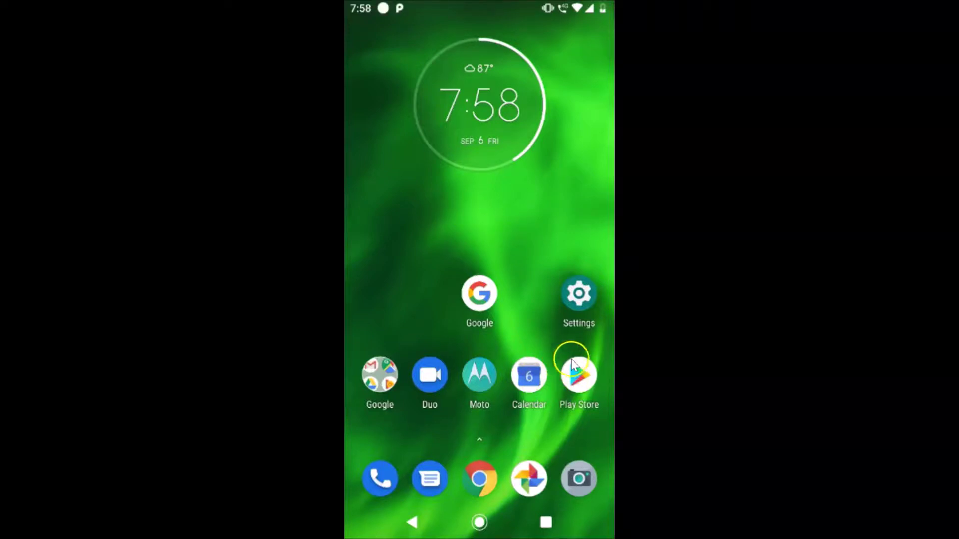
- Search the Play Store for 'snapchat' and install Snapchat by Snap Inc
{"action": "left_click", "coordinate": [577, 374]}
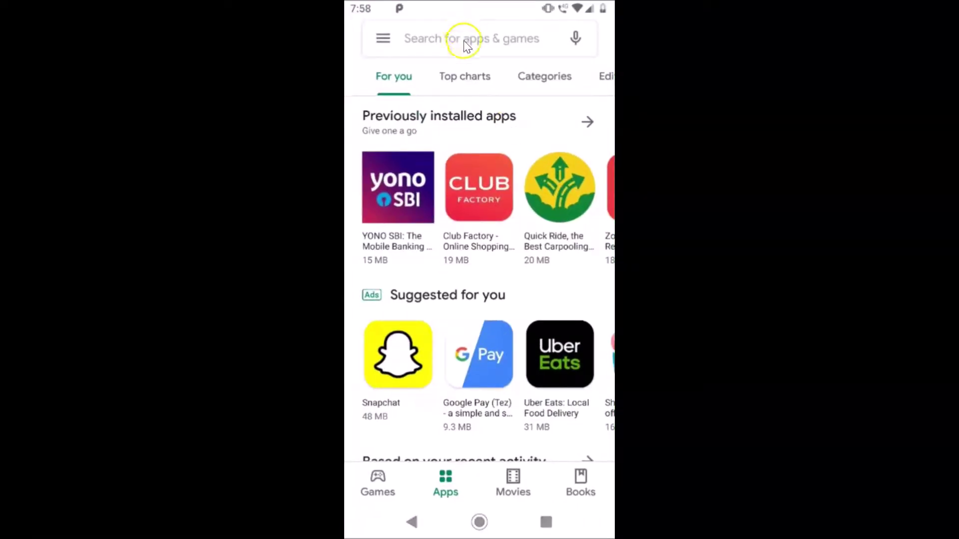
{"action": "left_click", "coordinate": [464, 40]}
{"action": "left_click", "coordinate": [417, 79]}
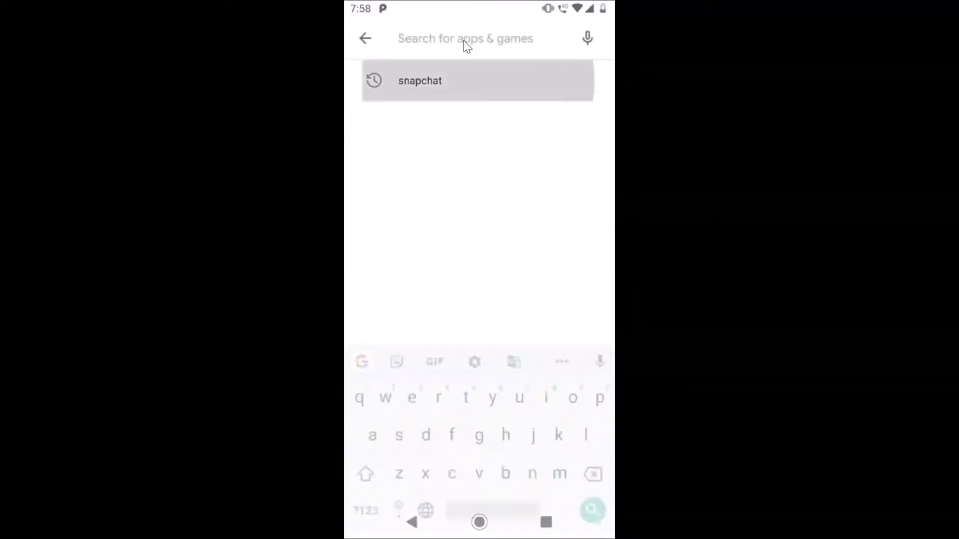
{"action": "left_click", "coordinate": [467, 100]}
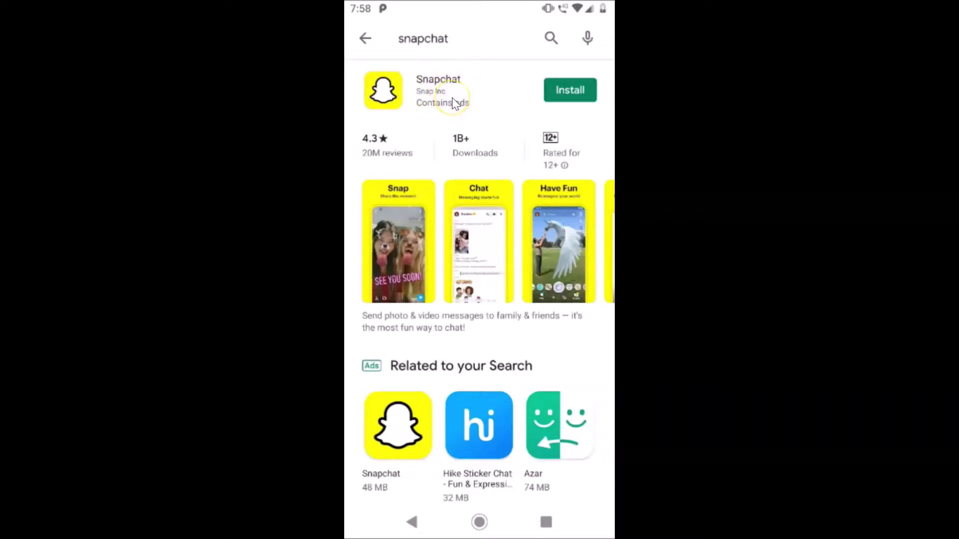
{"action": "left_click", "coordinate": [452, 98]}
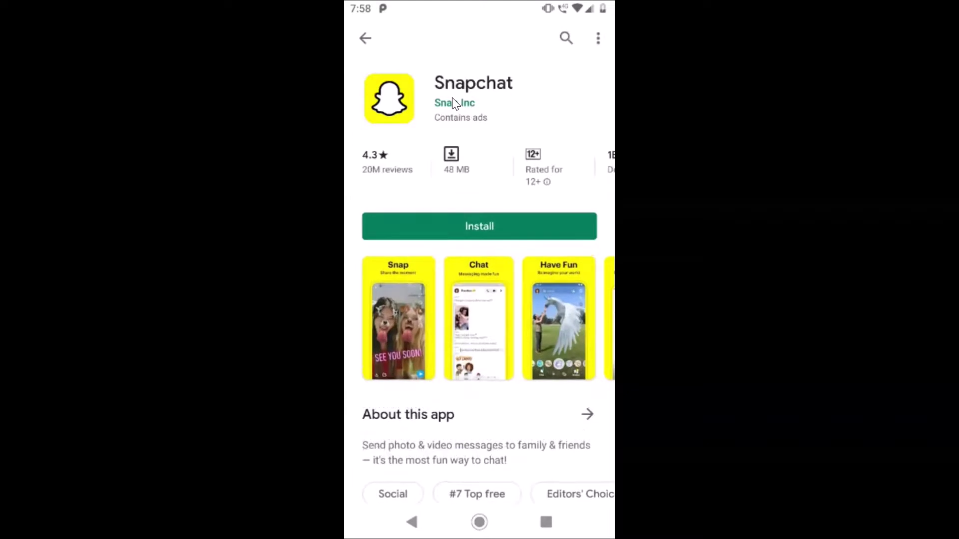
{"action": "left_click", "coordinate": [487, 227]}
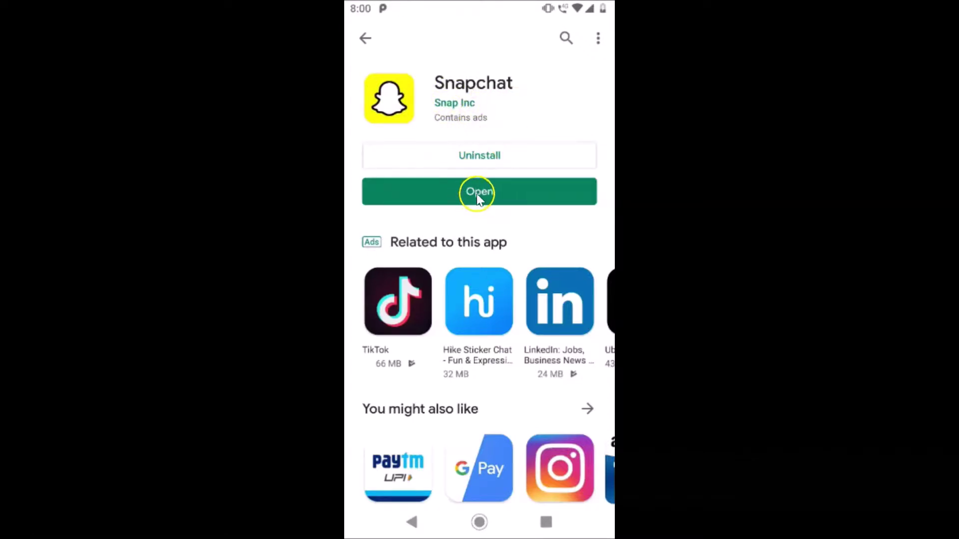
- Launch the installed Snapchat and begin signing up for a new account
{"action": "left_click", "coordinate": [493, 191]}
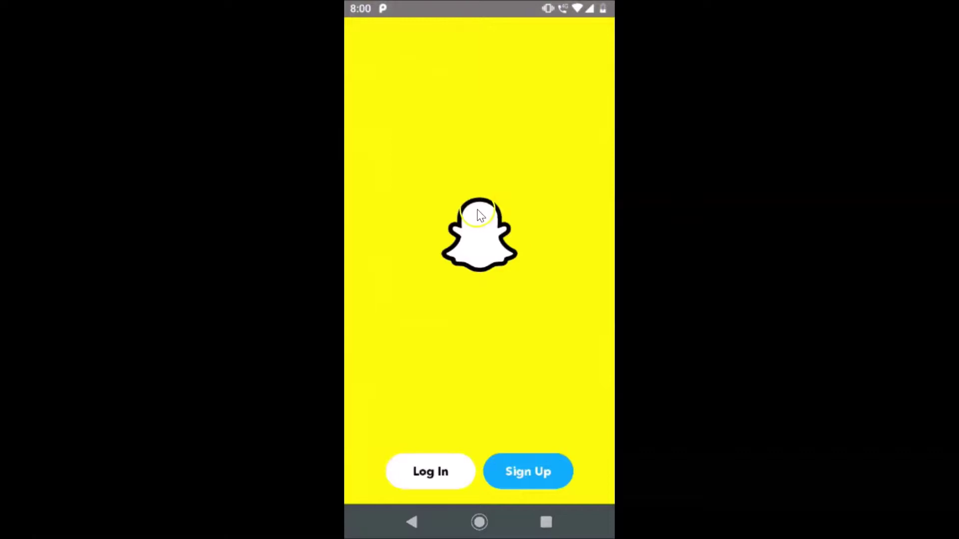
{"action": "left_click", "coordinate": [439, 457]}
{"action": "left_click", "coordinate": [530, 473]}
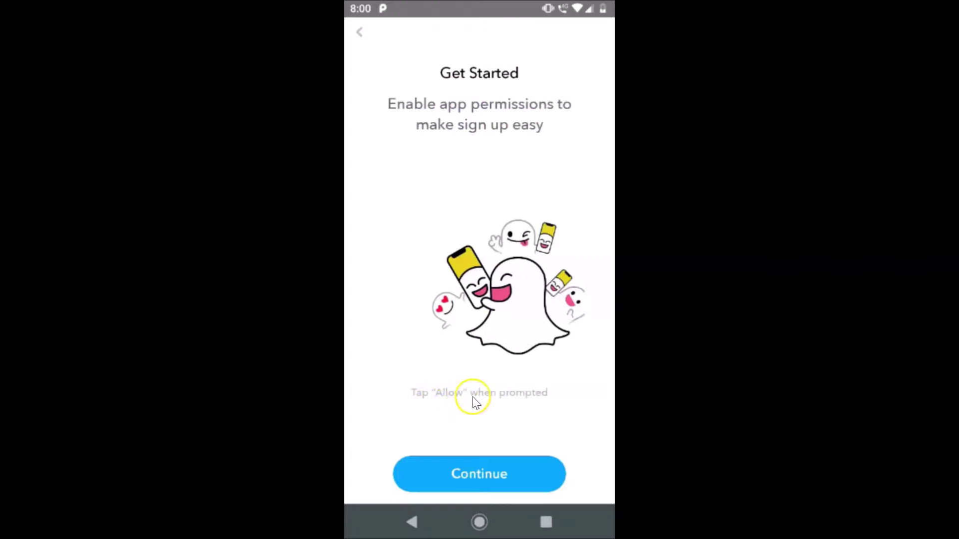
- Allow Snapchat access to contacts and to phone calls
{"action": "left_click", "coordinate": [494, 473]}
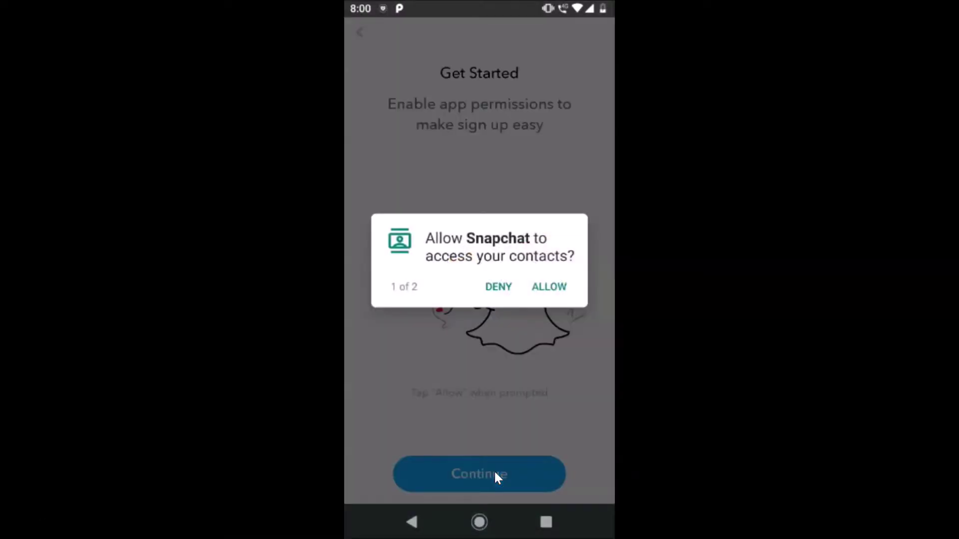
{"action": "left_click", "coordinate": [544, 291]}
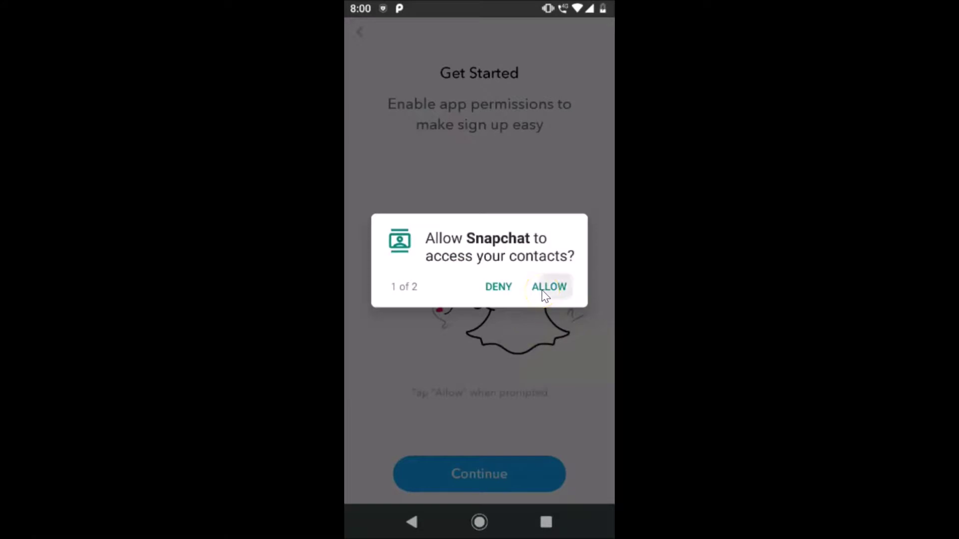
{"action": "left_click", "coordinate": [545, 288]}
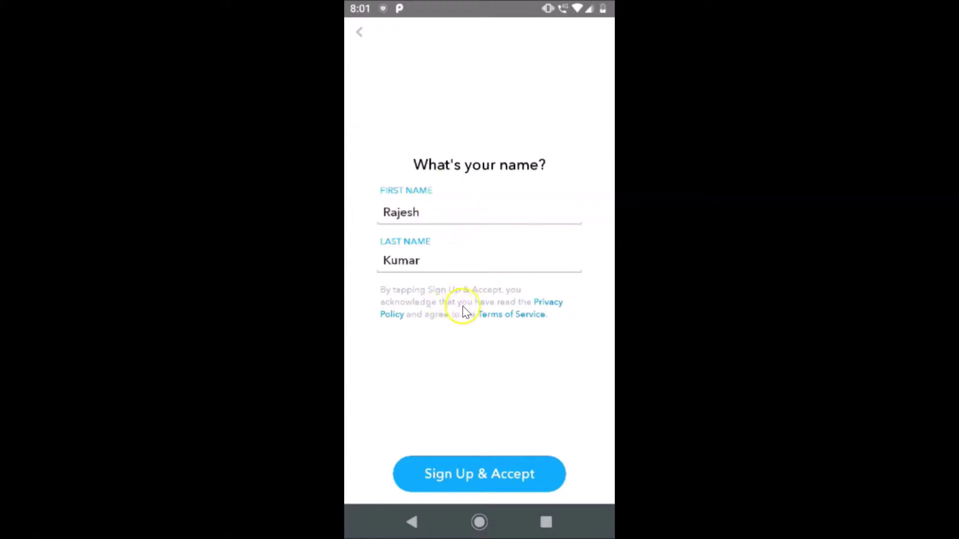
- Fill in the first and last name fields and submit with Sign Up & Accept
{"action": "left_click", "coordinate": [436, 215]}
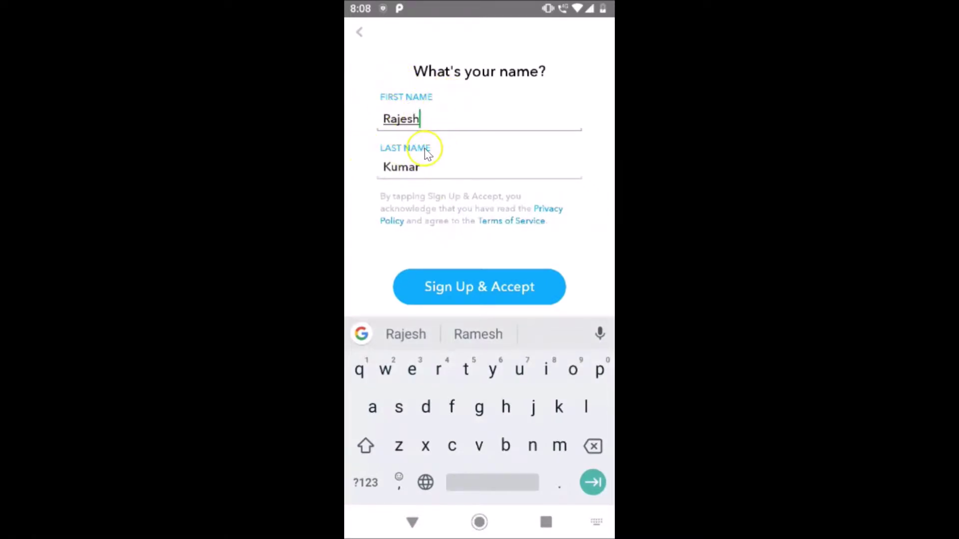
{"action": "left_click", "coordinate": [441, 175]}
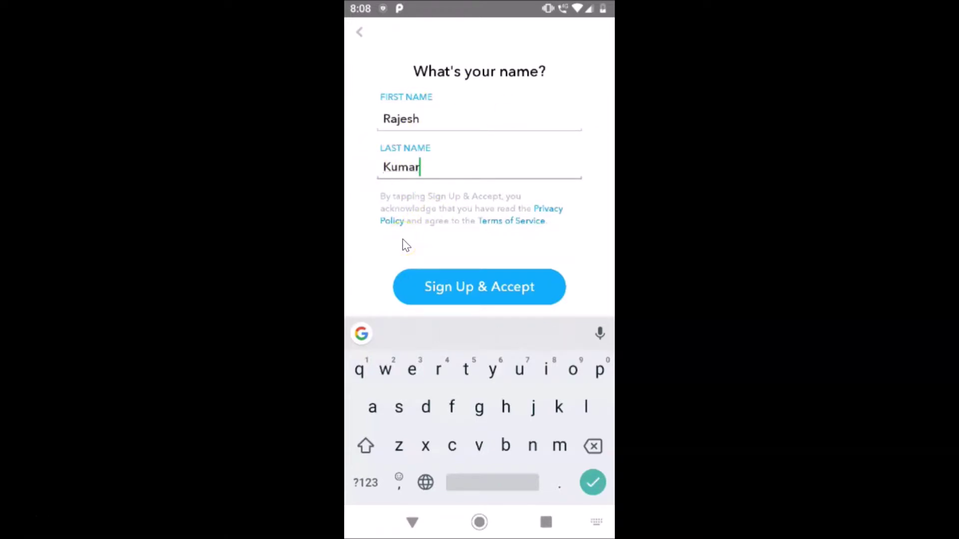
{"action": "key", "text": "Escape"}
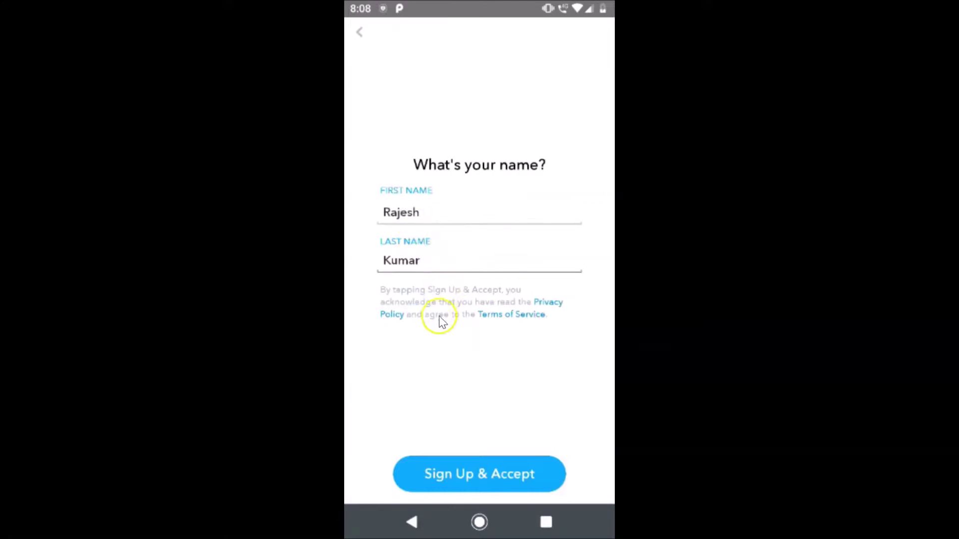
{"action": "left_click", "coordinate": [508, 474]}
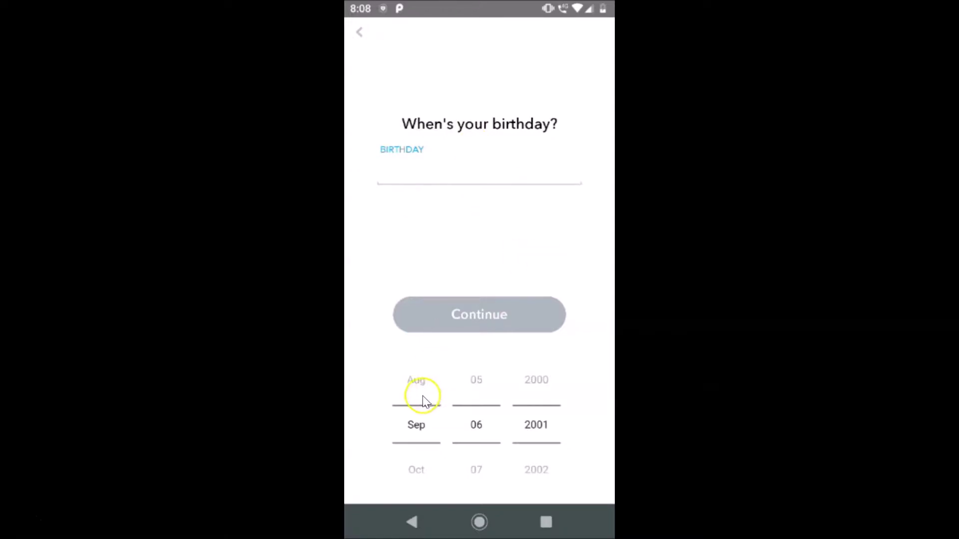
- Set the birthday wheels to Aug 6, 1990 and continue
{"action": "scroll", "coordinate": [428, 426], "scroll_direction": "up", "scroll_amount": 1}
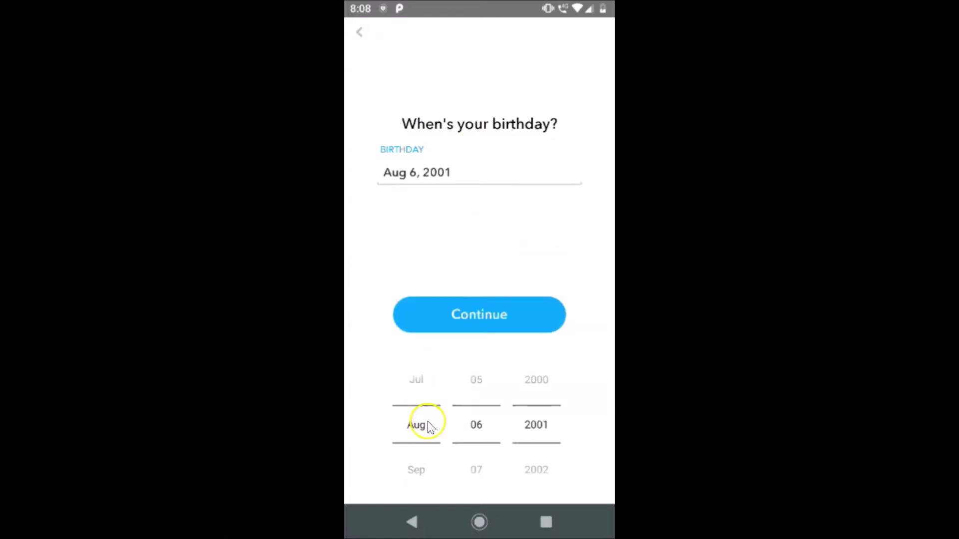
{"action": "scroll", "coordinate": [537, 425], "scroll_direction": "up", "scroll_amount": 11}
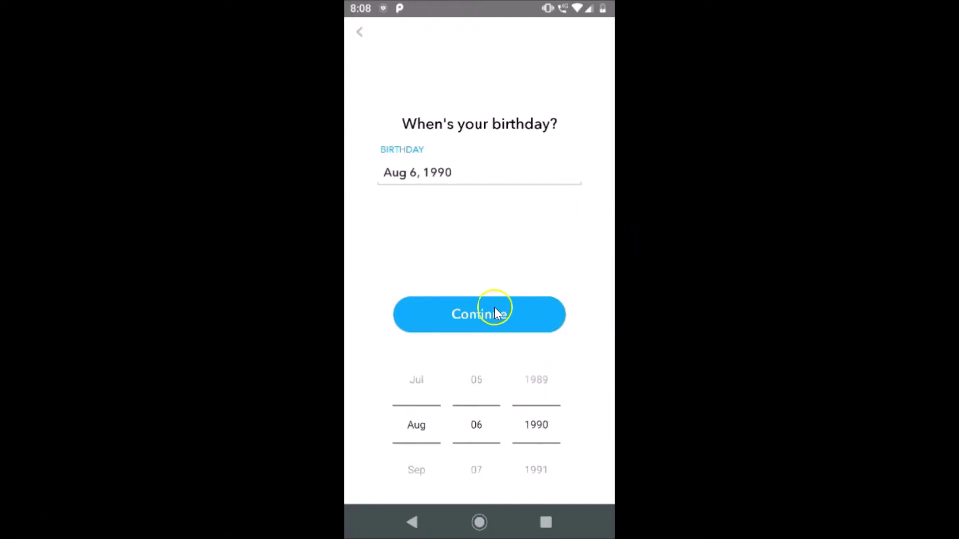
{"action": "left_click", "coordinate": [477, 315]}
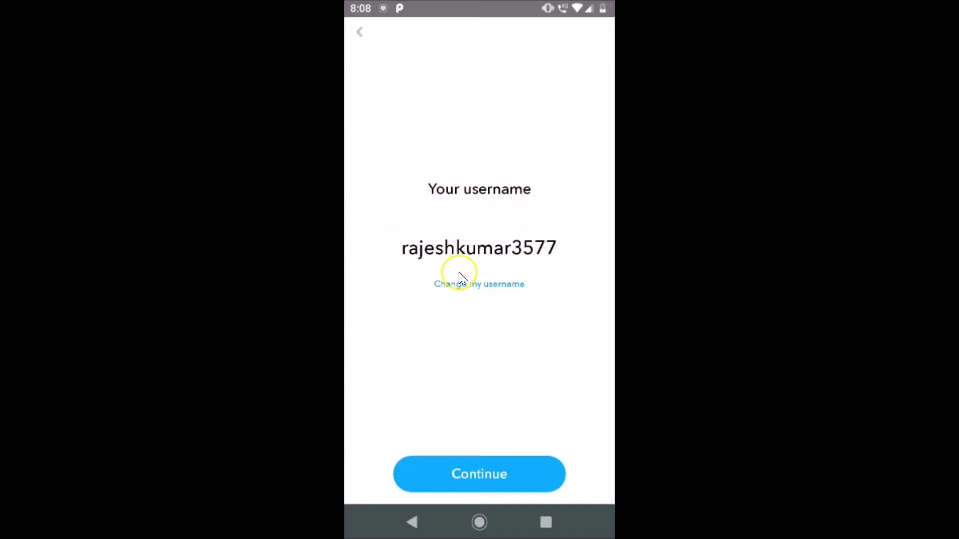
- Review the suggested username and keep it, moving on to the password step
{"action": "left_click", "coordinate": [481, 284]}
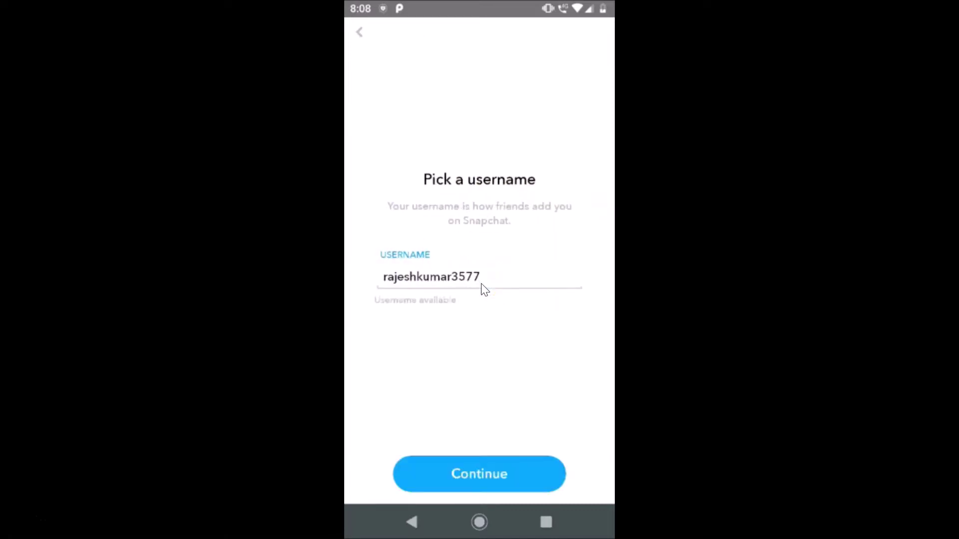
{"action": "left_click", "coordinate": [493, 282]}
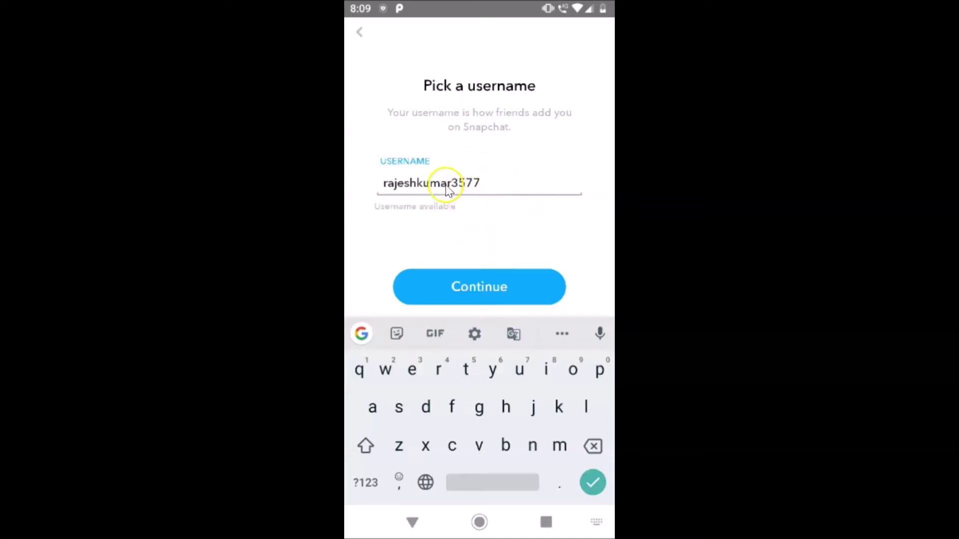
{"action": "left_click", "coordinate": [487, 291]}
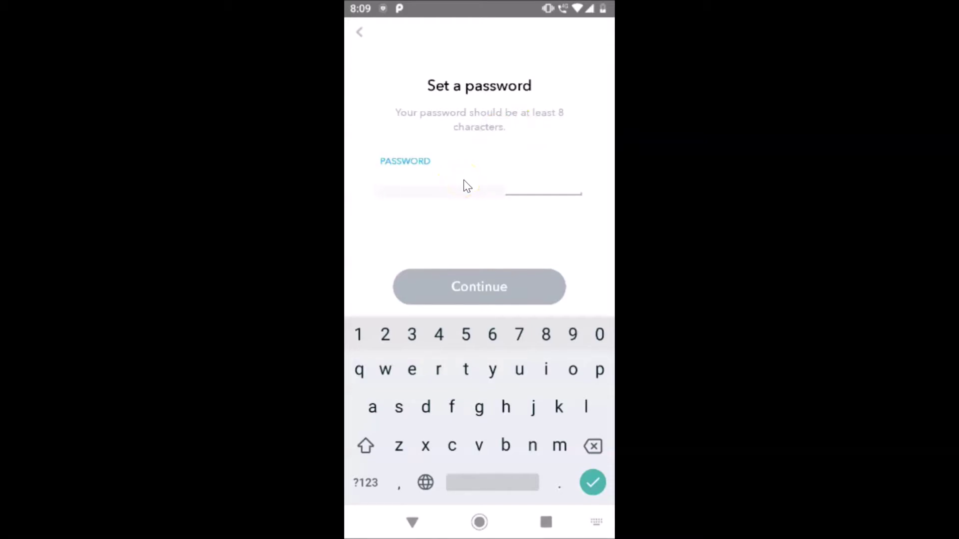
- Paste an account password of at least 8 characters and continue
{"action": "key", "text": "ctrl+v"}
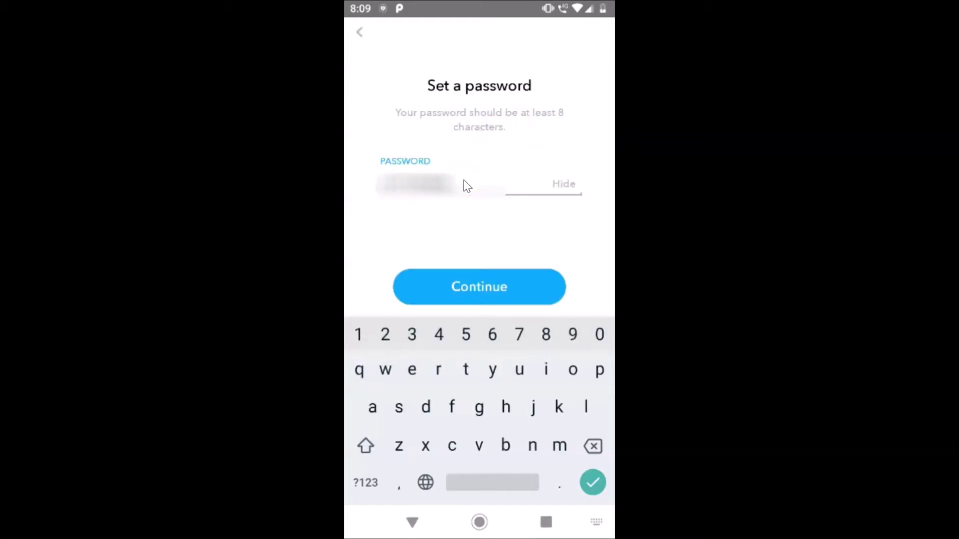
{"action": "left_click", "coordinate": [493, 285]}
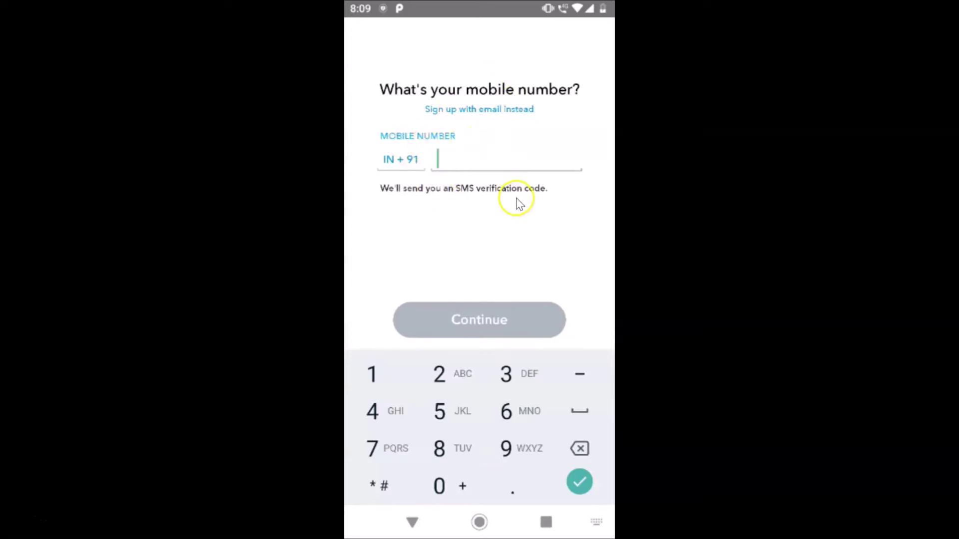
- Browse the country calling code list, leaving the code at IN +91
{"action": "left_click", "coordinate": [403, 164]}
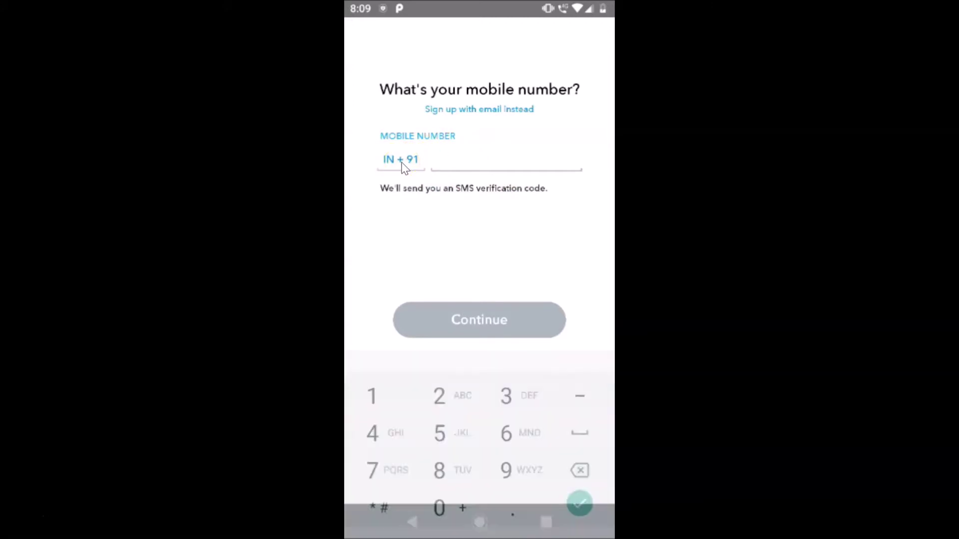
{"action": "scroll", "coordinate": [405, 168], "scroll_direction": "down", "scroll_amount": 3}
{"action": "scroll", "coordinate": [405, 169], "scroll_direction": "up", "scroll_amount": 3}
{"action": "scroll", "coordinate": [404, 168], "scroll_direction": "down", "scroll_amount": 4}
{"action": "scroll", "coordinate": [405, 169], "scroll_direction": "down", "scroll_amount": 10}
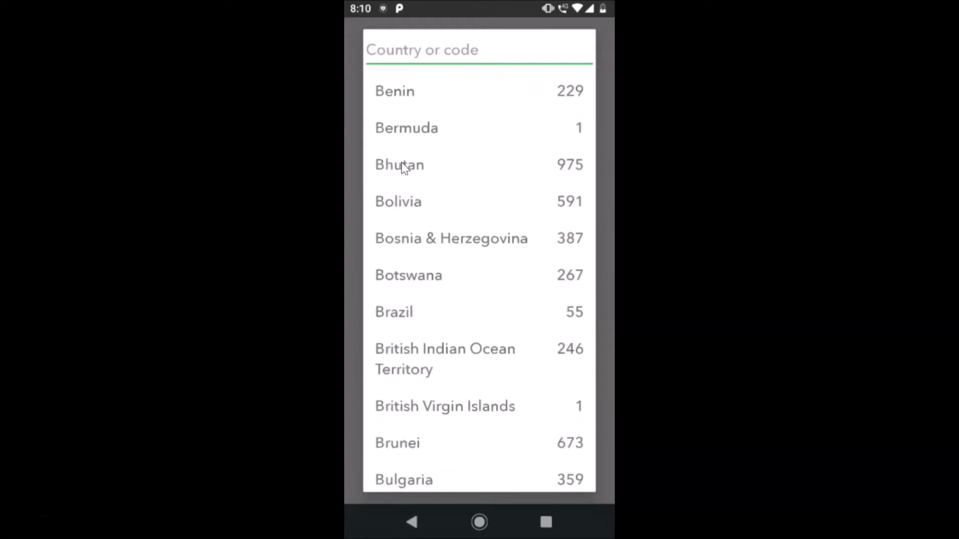
{"action": "scroll", "coordinate": [402, 163], "scroll_direction": "down", "scroll_amount": 15}
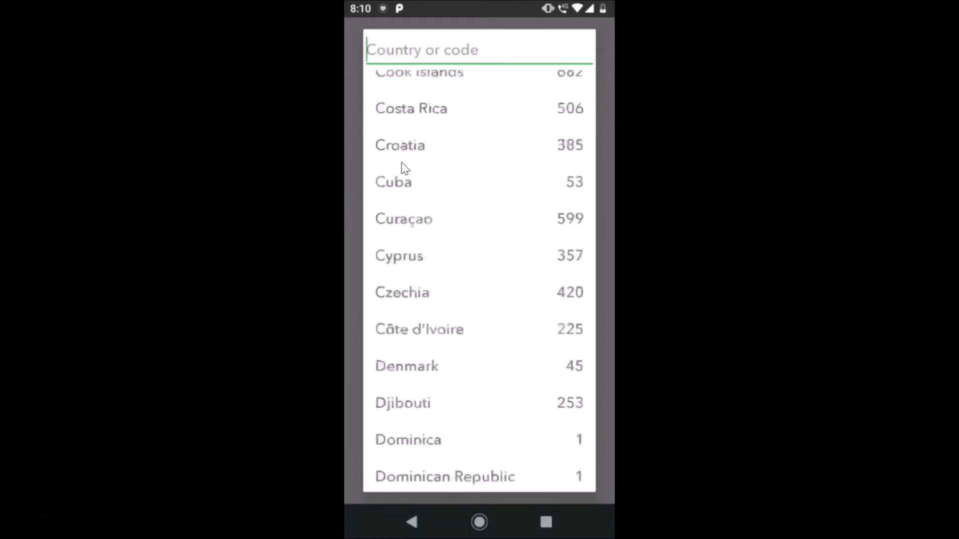
{"action": "scroll", "coordinate": [403, 165], "scroll_direction": "down", "scroll_amount": 15}
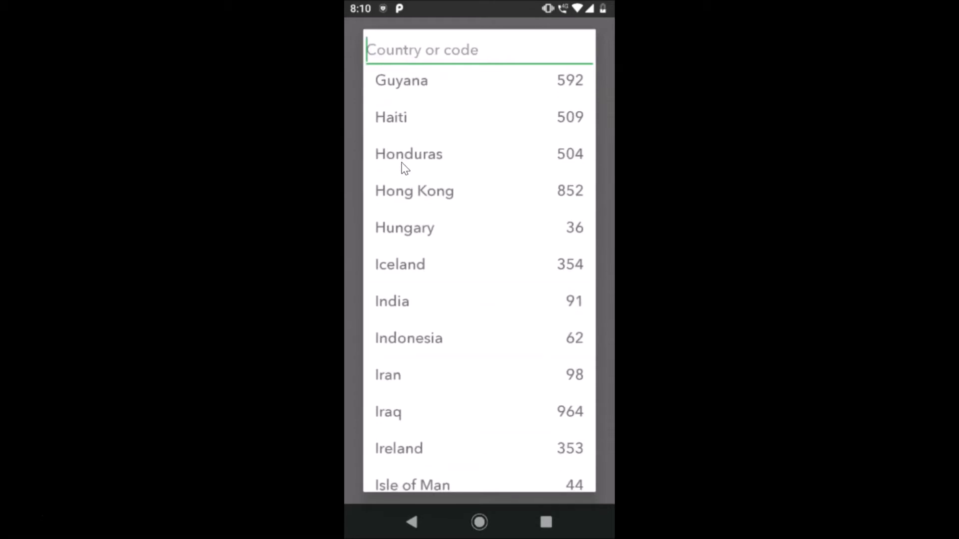
- Enter the mobile number and submit it to receive an SMS verification code
{"action": "left_click", "coordinate": [434, 210]}
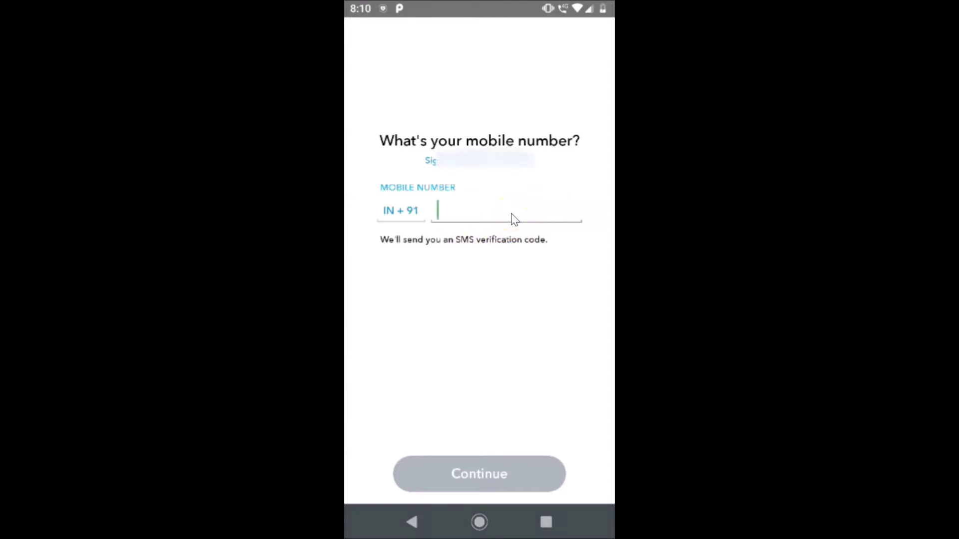
{"action": "key", "text": "ctrl+v"}
{"action": "type", "text": "6"}
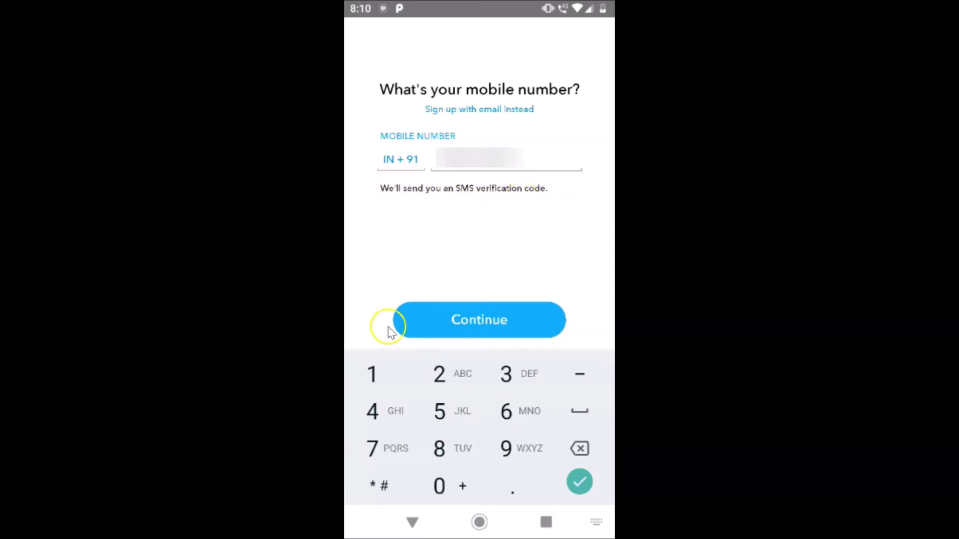
{"action": "left_click", "coordinate": [472, 320]}
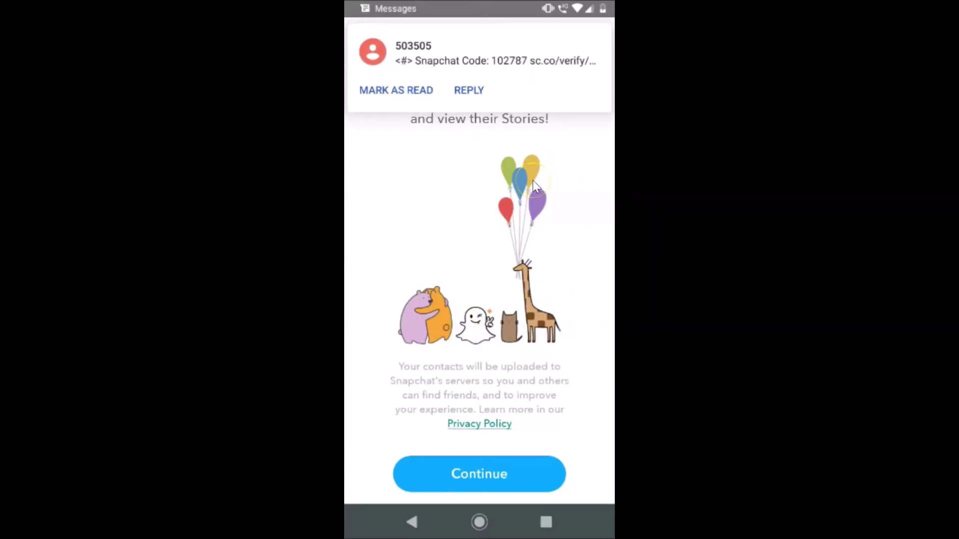
- Swipe away the SMS verification notification to reveal the Find your Friends screen
{"action": "left_click_drag", "start_coordinate": [522, 86], "coordinate": [491, 76]}
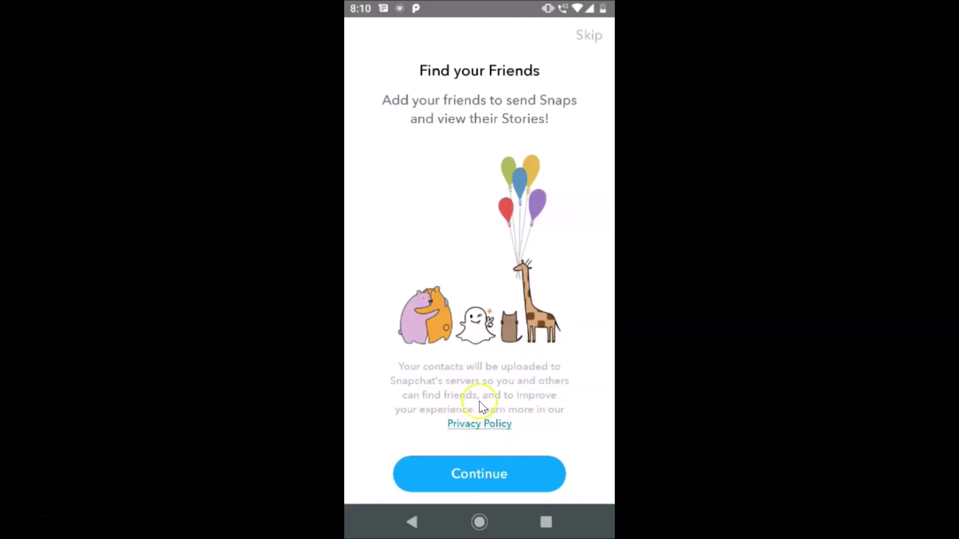
{"action": "left_click", "coordinate": [472, 426]}
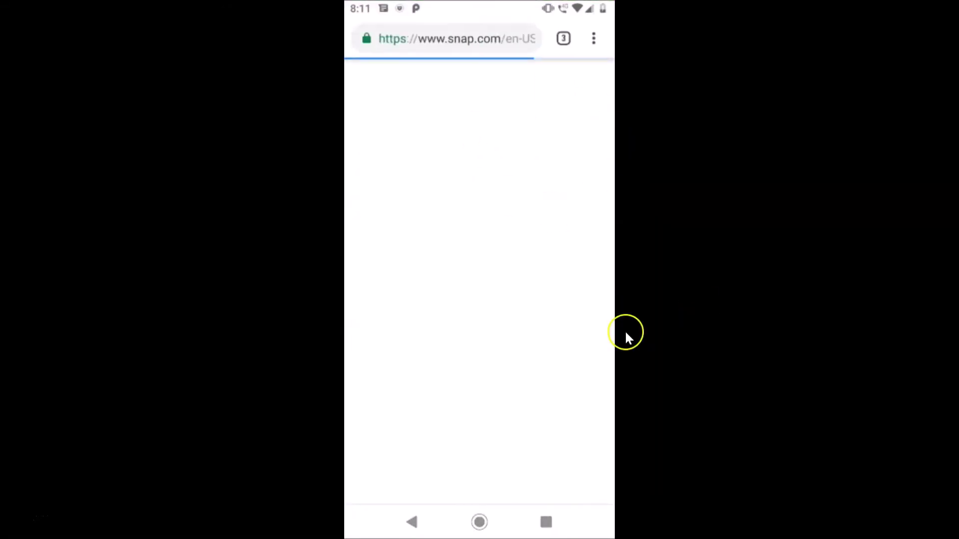
{"action": "scroll", "coordinate": [508, 210], "scroll_direction": "down", "scroll_amount": 1}
{"action": "scroll", "coordinate": [508, 210], "scroll_direction": "down", "scroll_amount": 2}
{"action": "scroll", "coordinate": [439, 353], "scroll_direction": "up", "scroll_amount": 2}
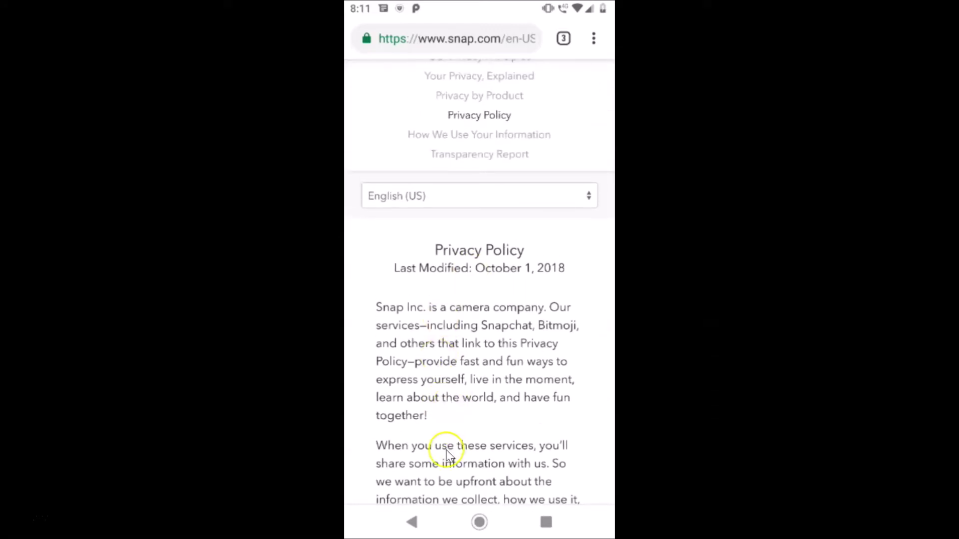
{"action": "left_click", "coordinate": [415, 522]}
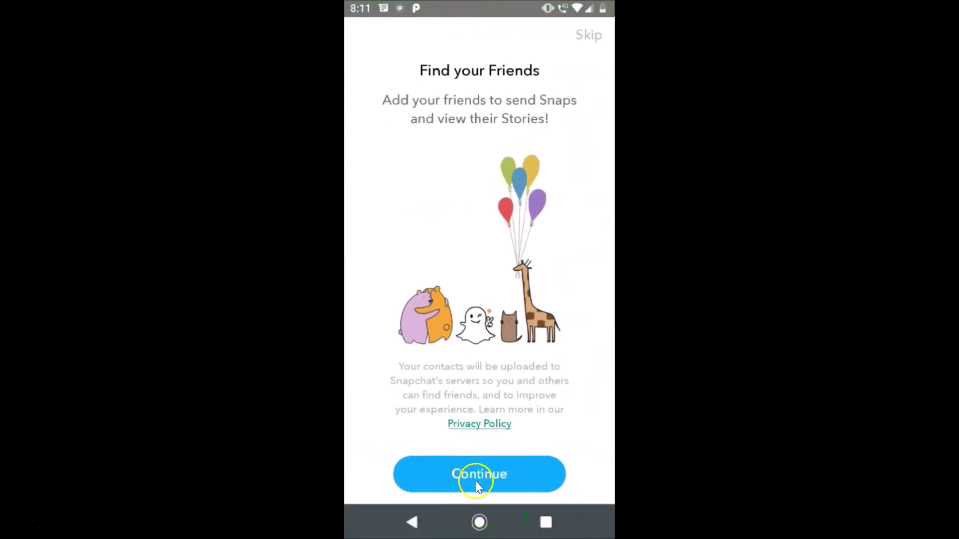
- Continue past Find your Friends, add one Quick Add contact, and move on
{"action": "left_click", "coordinate": [491, 475]}
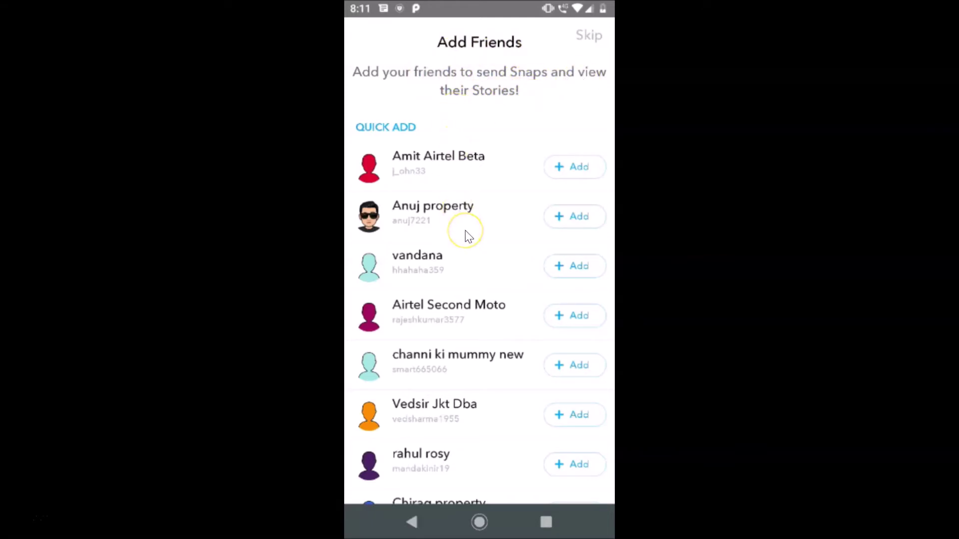
{"action": "scroll", "coordinate": [466, 230], "scroll_direction": "down", "scroll_amount": 5}
{"action": "scroll", "coordinate": [466, 229], "scroll_direction": "up", "scroll_amount": 1}
{"action": "scroll", "coordinate": [465, 230], "scroll_direction": "up", "scroll_amount": 4}
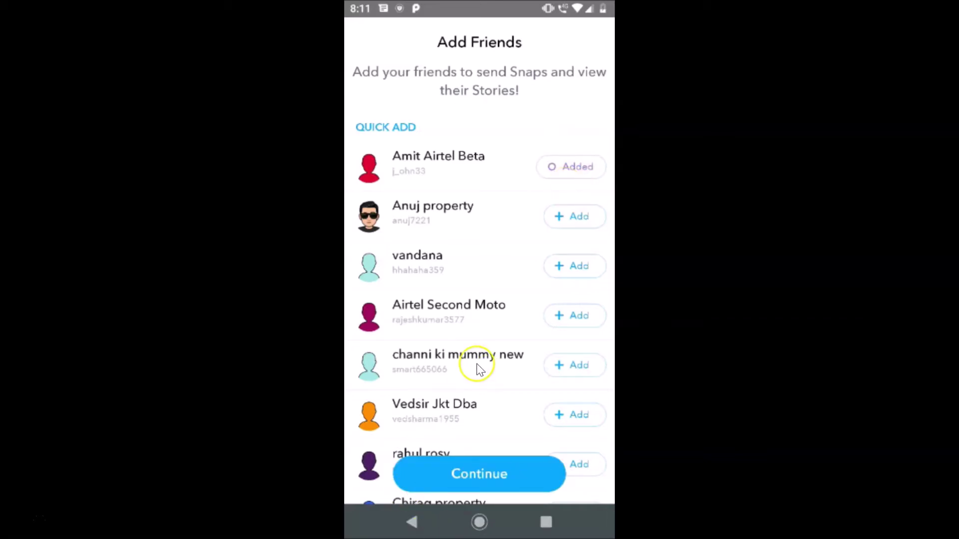
{"action": "scroll", "coordinate": [502, 340], "scroll_direction": "down", "scroll_amount": 5}
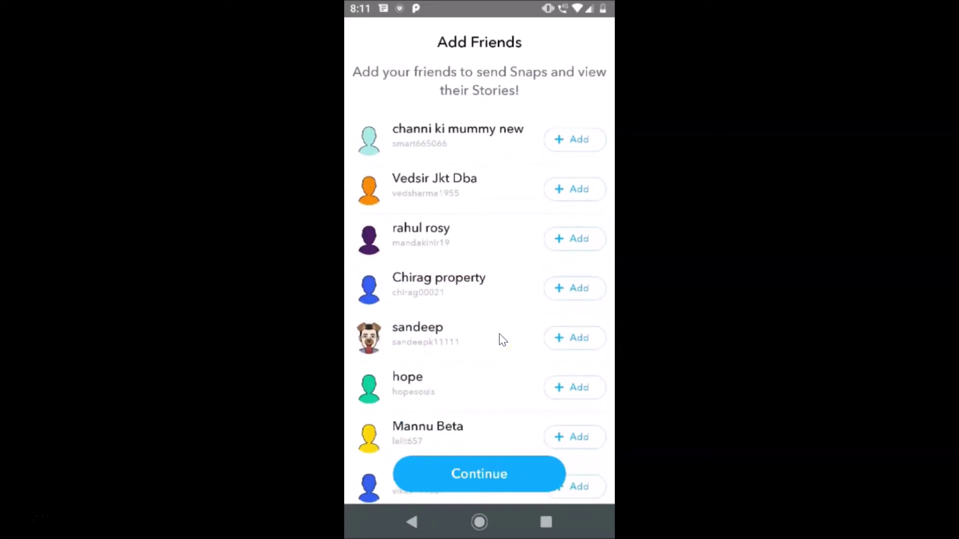
{"action": "scroll", "coordinate": [514, 320], "scroll_direction": "up", "scroll_amount": 5}
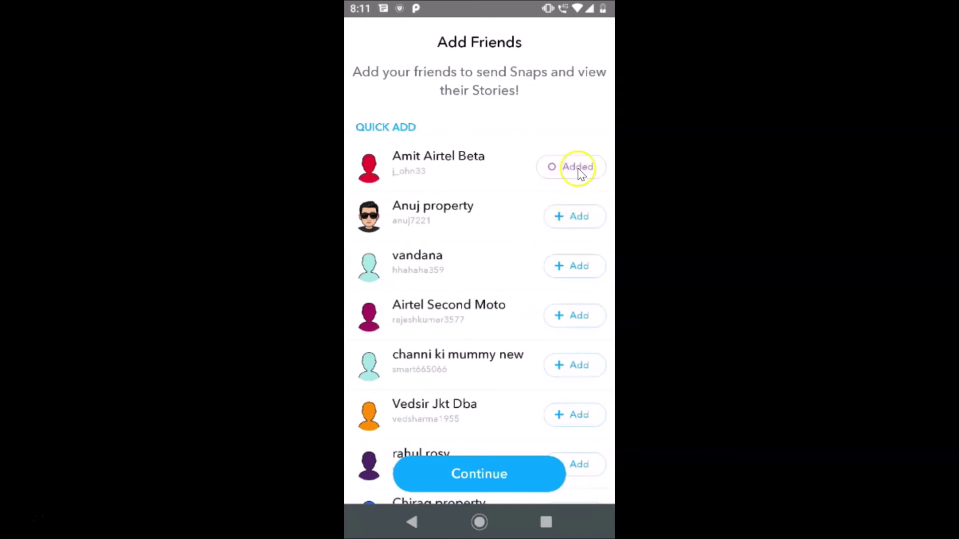
{"action": "left_click", "coordinate": [482, 472]}
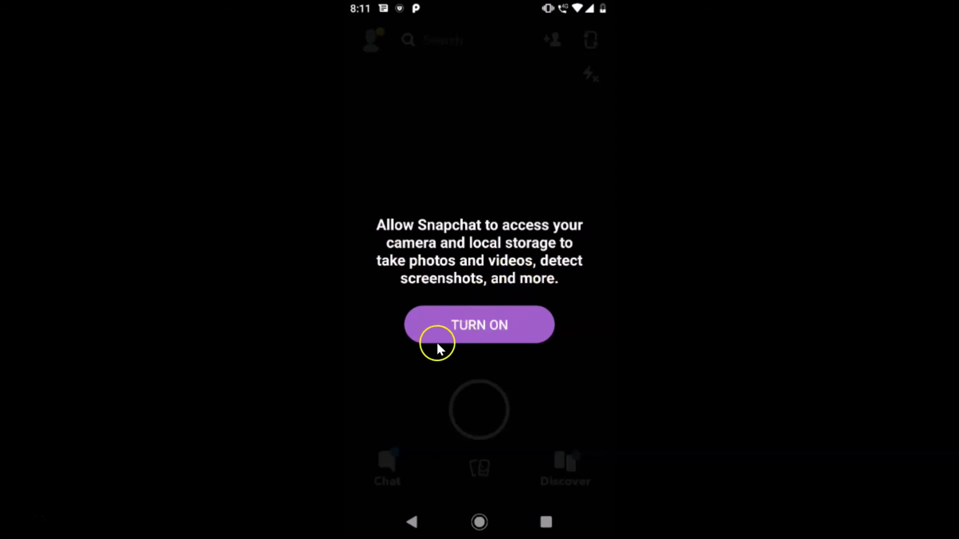
- Grant Snapchat camera, photos/media/files and record-audio permissions to open the live camera
{"action": "left_click", "coordinate": [471, 327]}
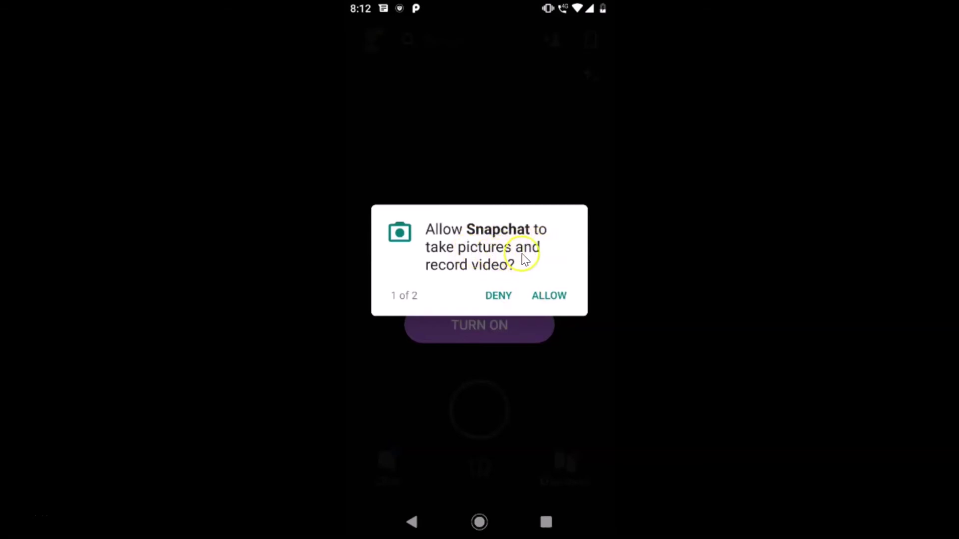
{"action": "left_click", "coordinate": [559, 298]}
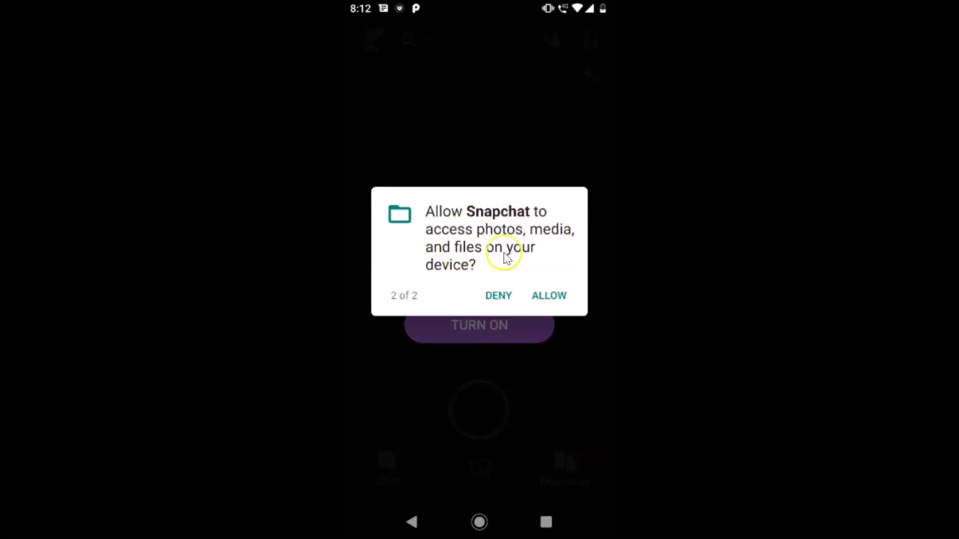
{"action": "left_click", "coordinate": [545, 296]}
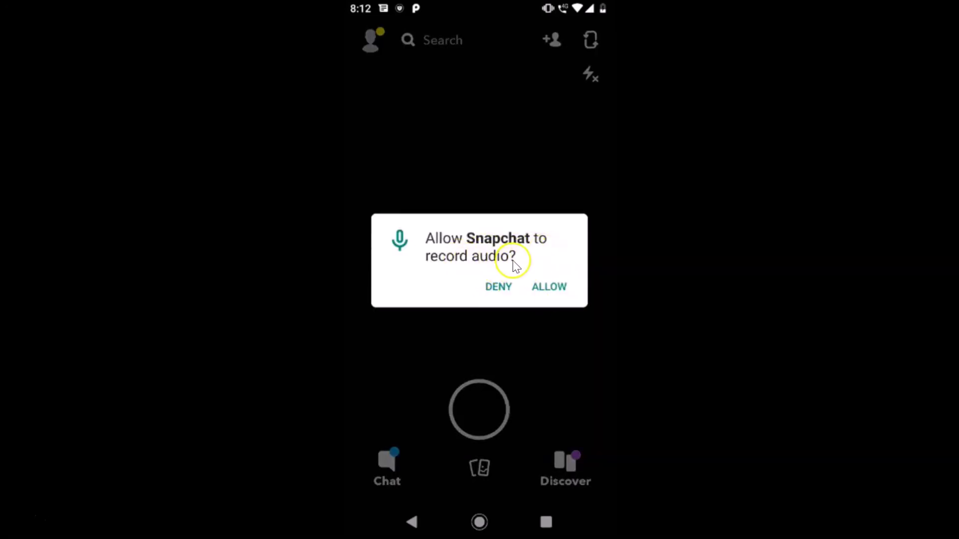
{"action": "left_click", "coordinate": [554, 289]}
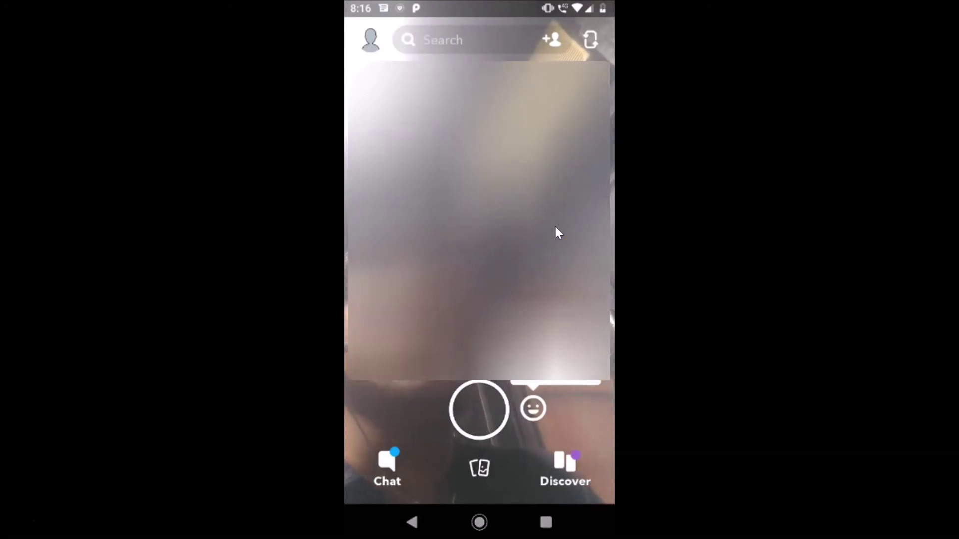
- Go from the profile page to Settings, listing My Account entries like Name, Username and Birthday
{"action": "left_click", "coordinate": [370, 48]}
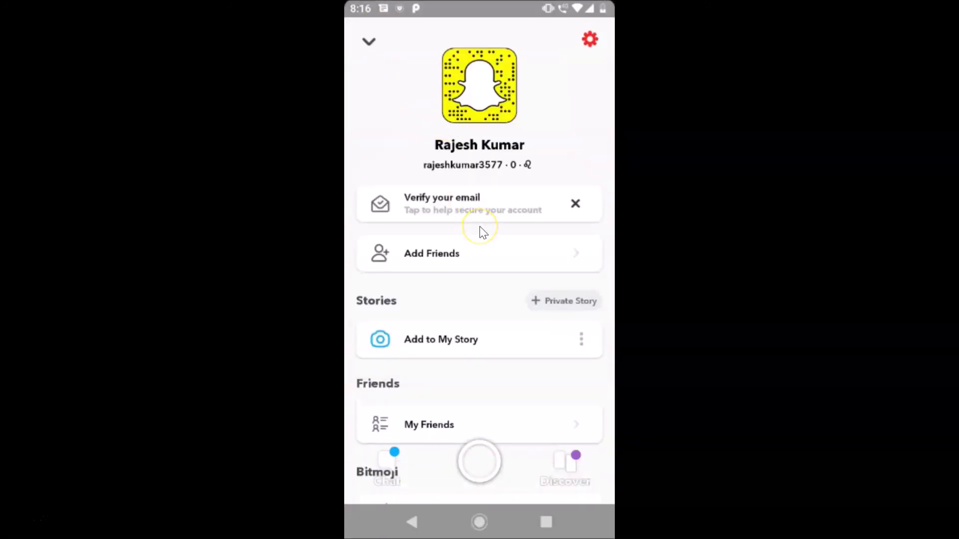
{"action": "scroll", "coordinate": [480, 231], "scroll_direction": "down", "scroll_amount": 2}
{"action": "scroll", "coordinate": [481, 231], "scroll_direction": "up", "scroll_amount": 2}
{"action": "left_click", "coordinate": [591, 39]}
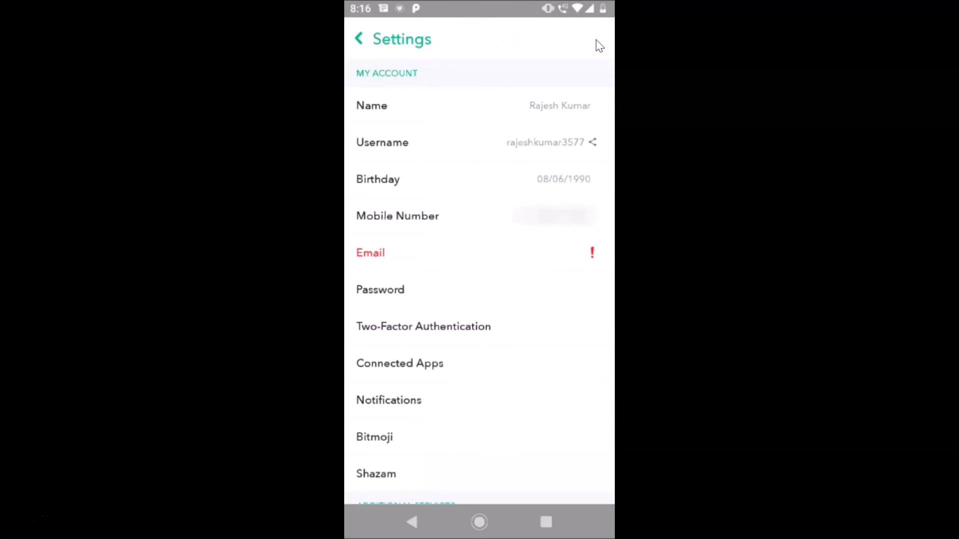